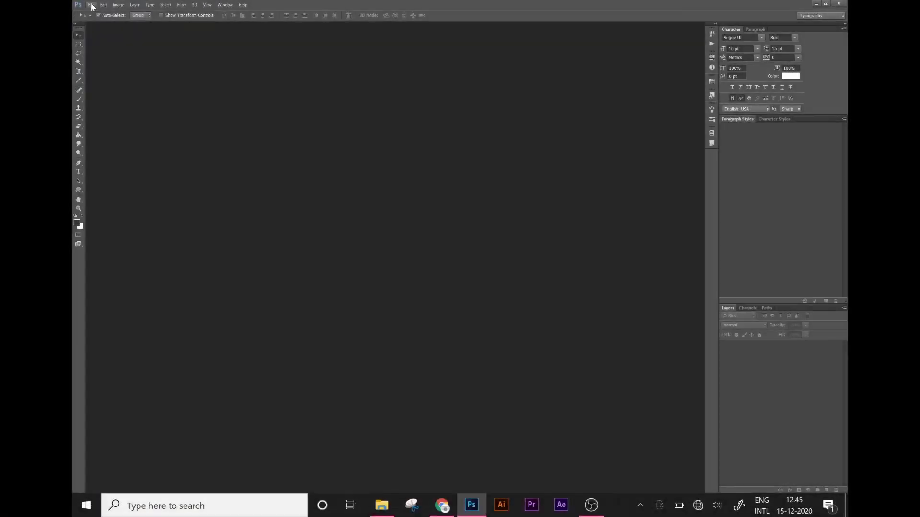
- Open person-holding-yellow-flower-2819550.jpg from the Music > Background folder
left_click(91, 5)
left_click(104, 27)
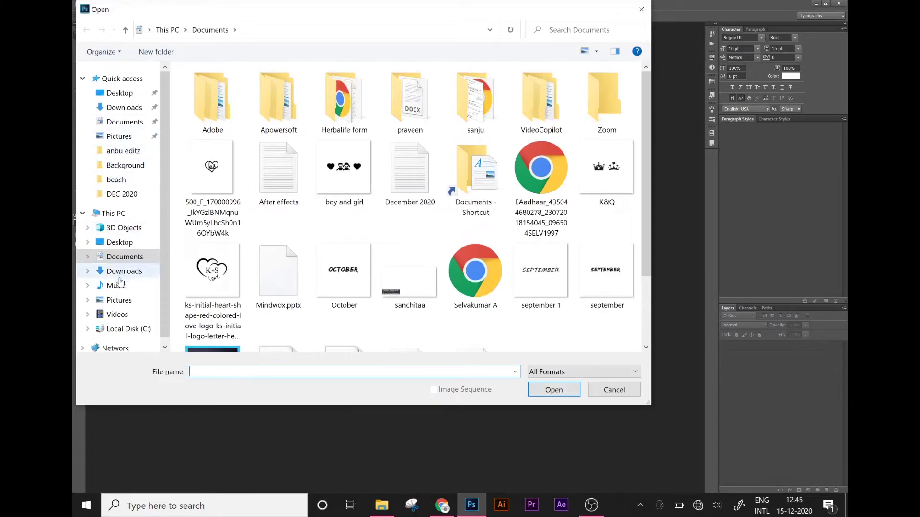
left_click(116, 286)
double_click(219, 89)
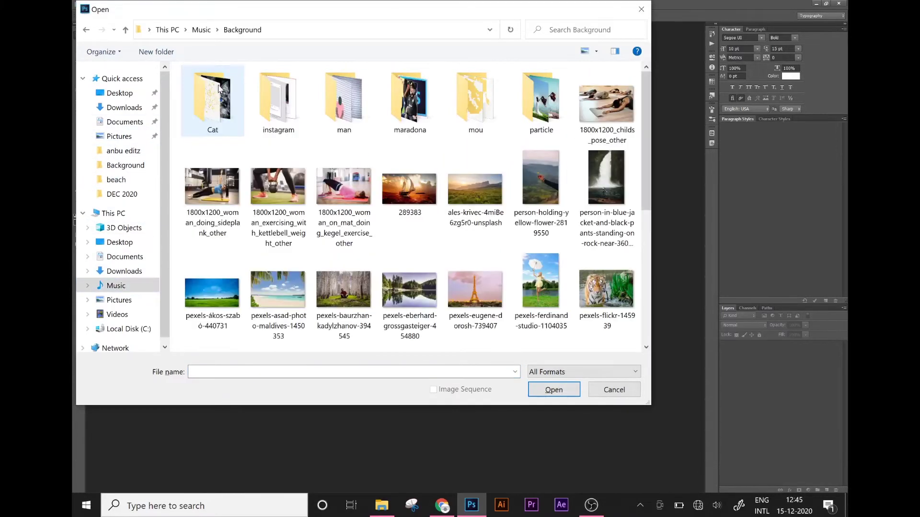
double_click(548, 177)
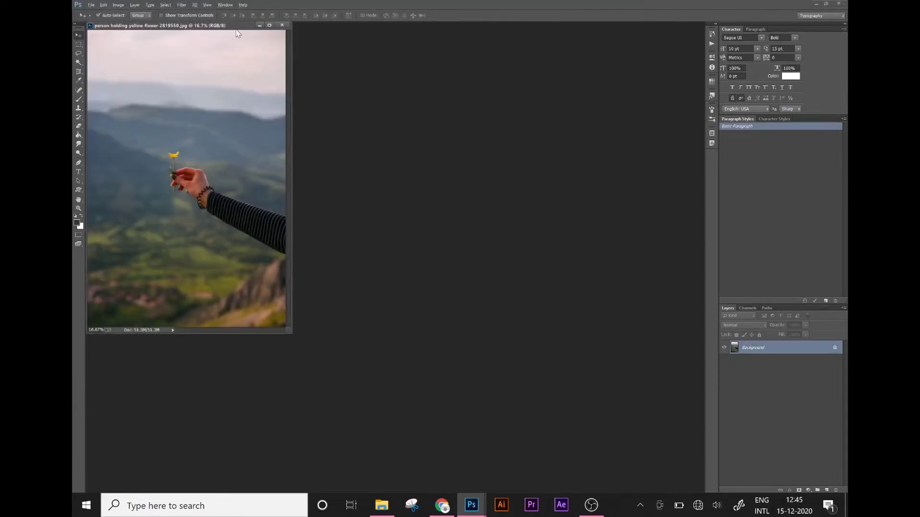
- Dock the photo, activate the Pen tool, and magnify the sleeve's lower edge to 200%
left_click_drag(236, 26, 258, 24)
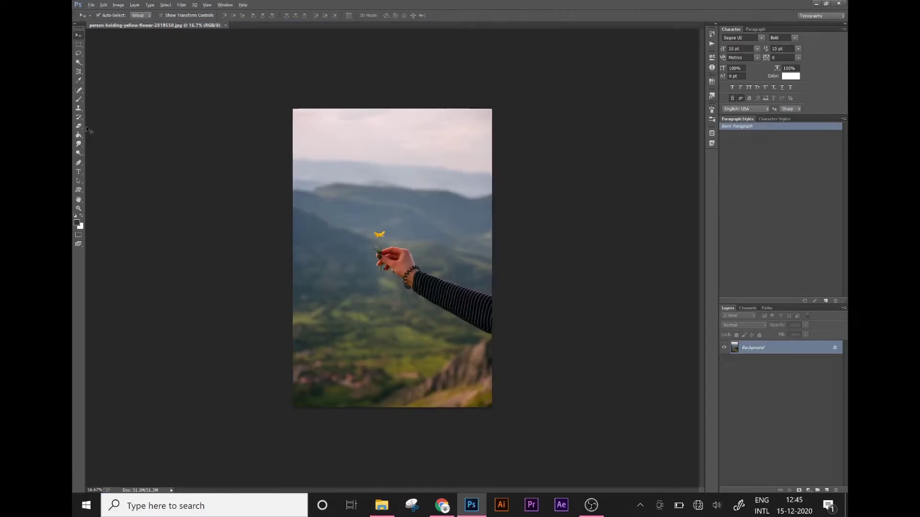
key("ctrl+plus")
key("ctrl+plus")
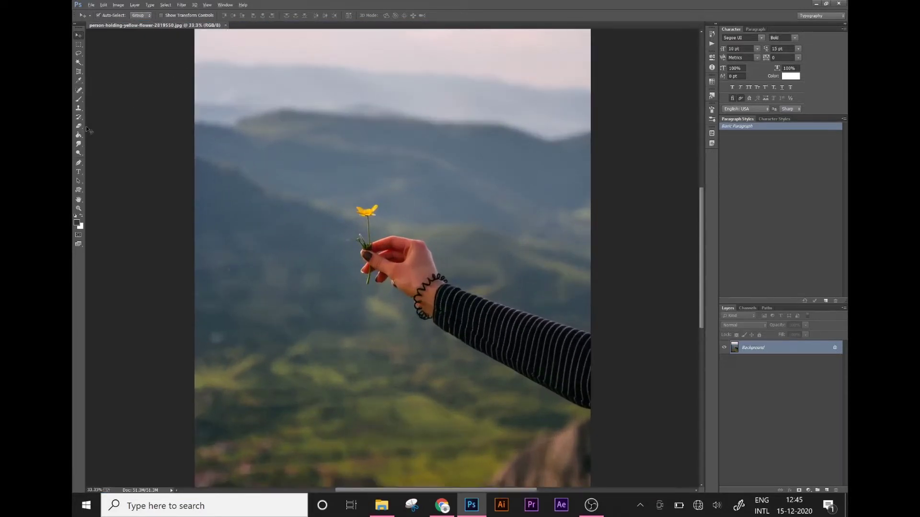
left_click(79, 163)
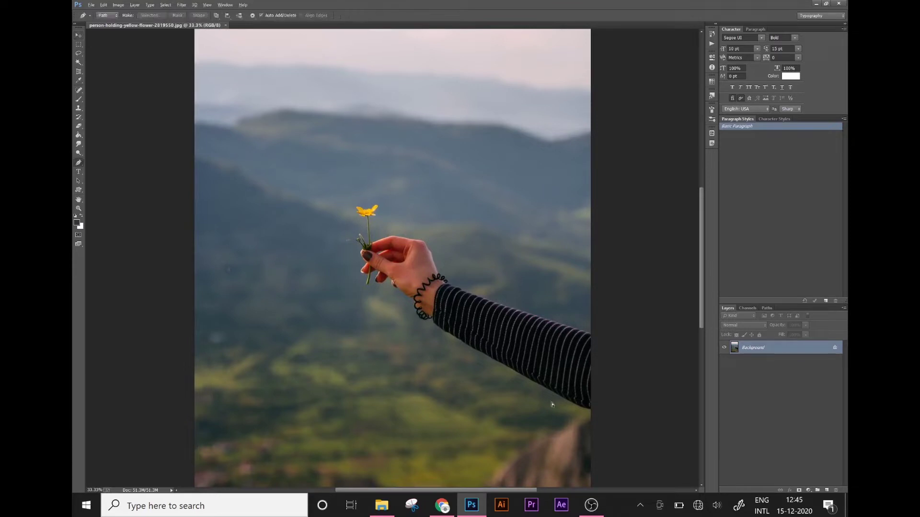
key("ctrl+plus")
key("ctrl+plus")
key("space")
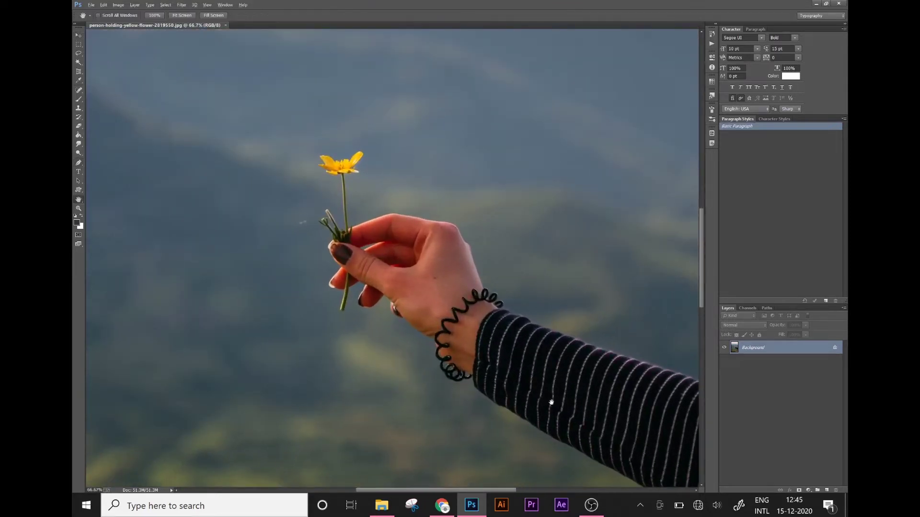
left_click_drag(554, 428, 328, 263)
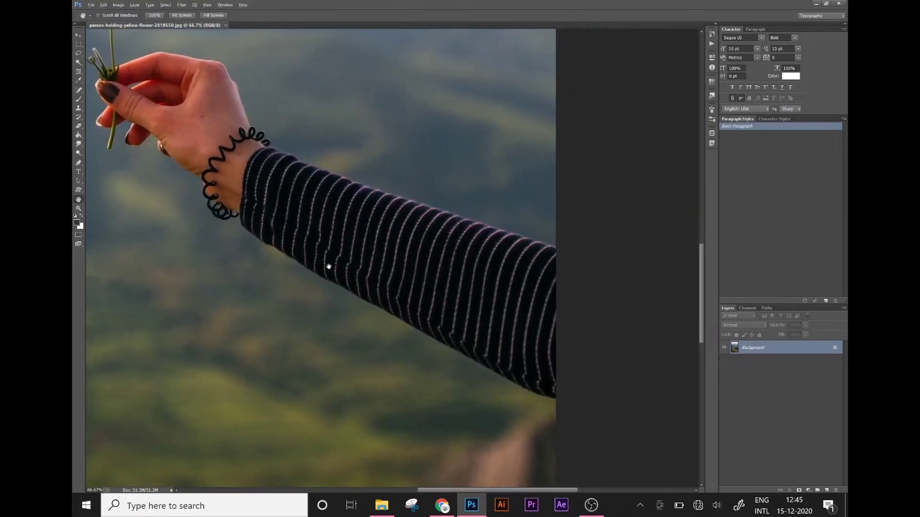
left_click(329, 266, "ctrl")
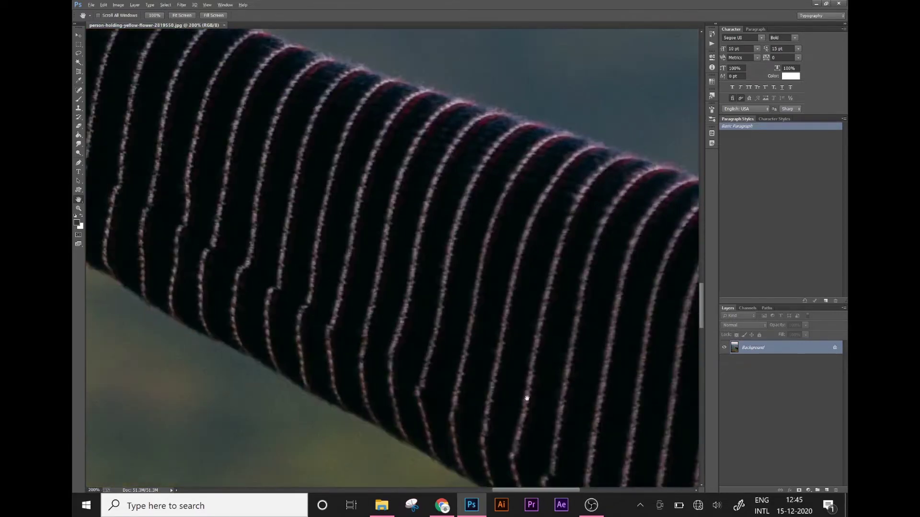
mouse_move(528, 394)
left_mouse_down()
mouse_move(322, 152)
mouse_move(187, 131)
mouse_move(146, 110)
left_mouse_up()
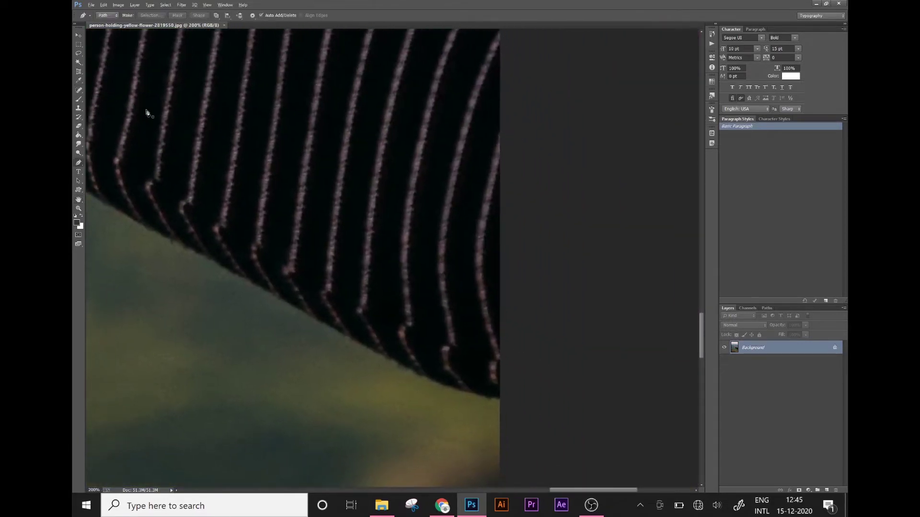
- Place Pen anchors along the striped sleeve's lower edge, panning to follow it up-left
left_click(501, 398)
left_click(436, 382)
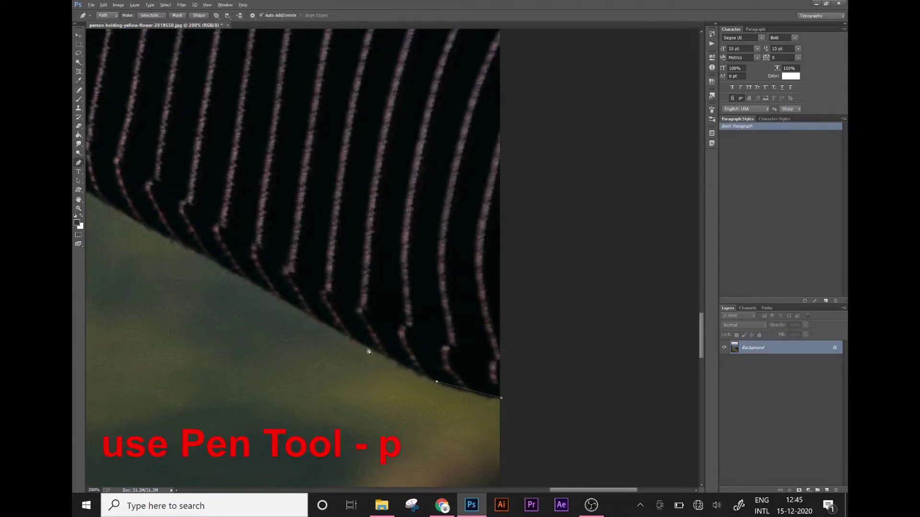
left_click(368, 349)
left_click(286, 301)
left_click(192, 248)
mouse_move(144, 246)
left_mouse_down()
mouse_move(330, 373)
mouse_move(547, 446)
mouse_move(598, 475)
left_mouse_up()
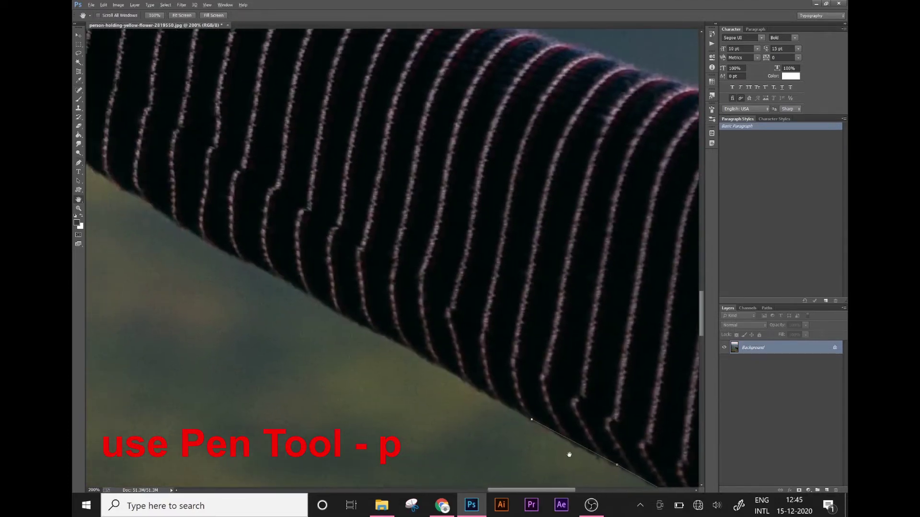
left_click(462, 379)
left_click(397, 342)
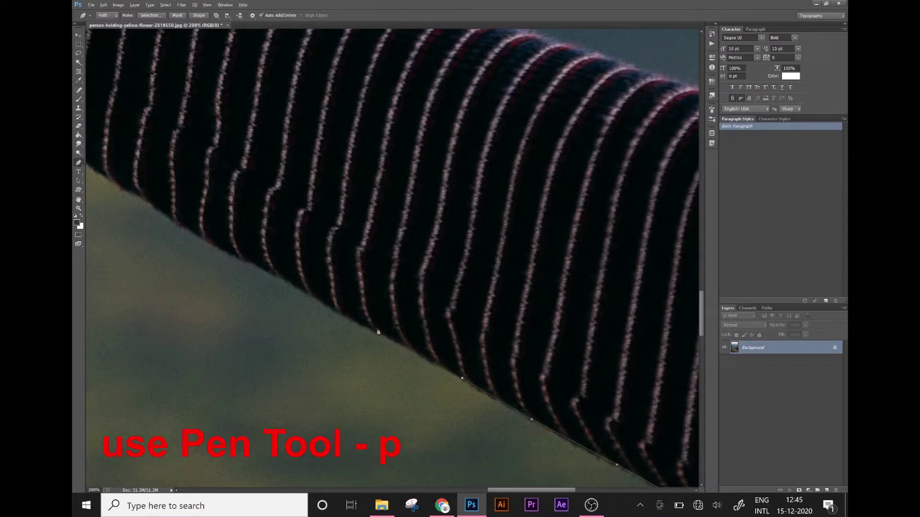
left_click(339, 314)
left_click(288, 283)
left_click(234, 255)
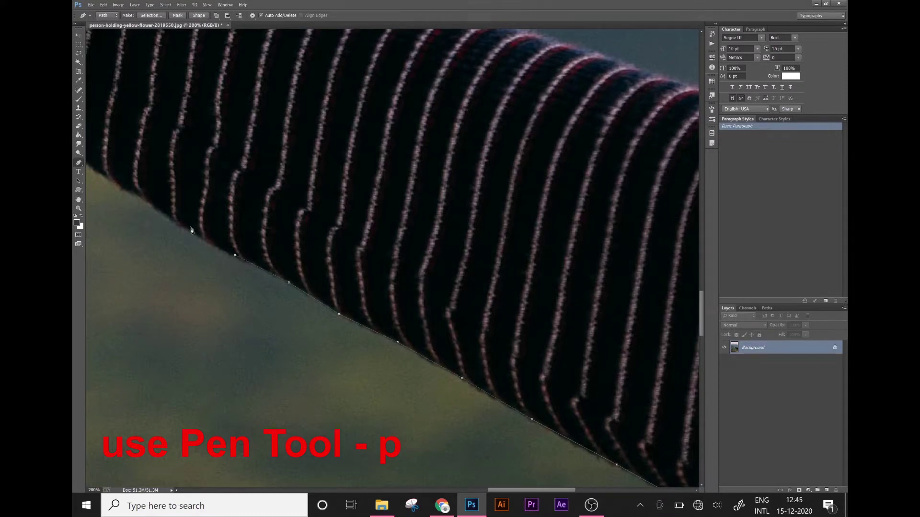
left_click(157, 206)
- Pan to the wrist and continue the path along the sleeve up the cuff edge
key("space")
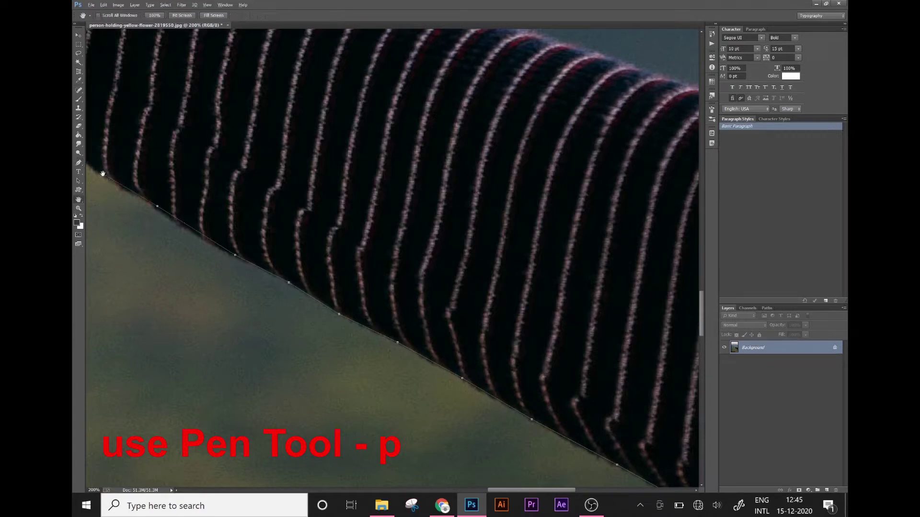
left_click_drag(182, 219, 456, 391)
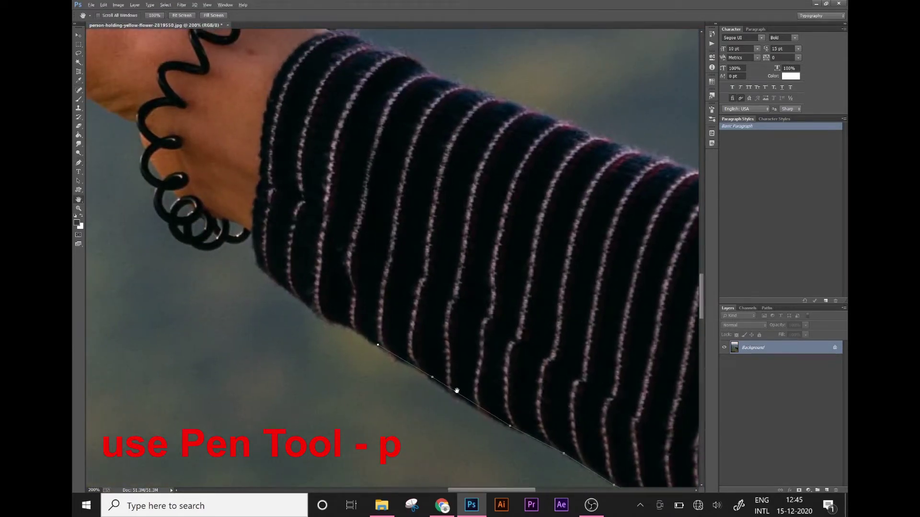
left_click(354, 330)
left_click(324, 321)
left_click(295, 296)
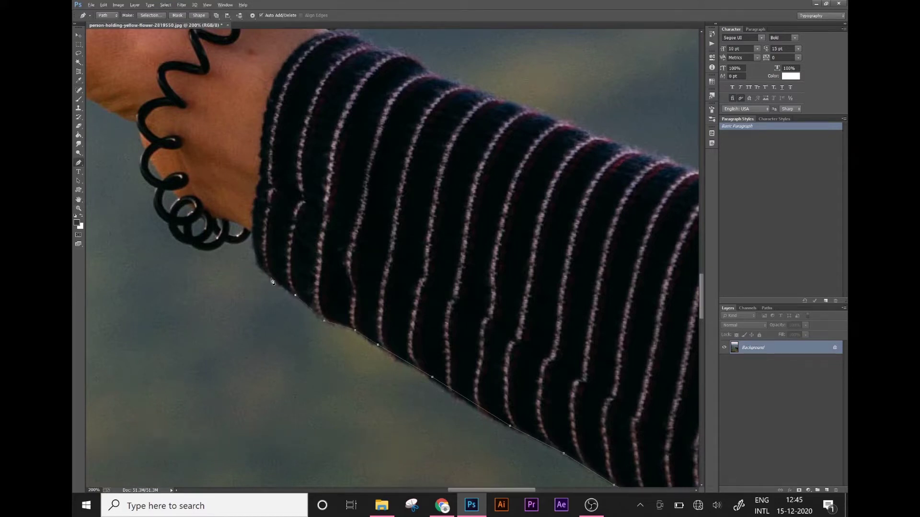
left_click(270, 275)
left_click(253, 242)
left_click(252, 232)
- Trace the path along the coiled bracelet's lower edge
left_click(243, 243)
left_click(233, 243)
left_click(226, 243)
left_click(220, 247)
left_click(207, 251)
- Continue the path up the bracelet coil's left edge
left_click(191, 247)
left_click(184, 244)
left_click(168, 223)
left_click(155, 204)
left_click(156, 188)
left_click(142, 172)
left_click(140, 154)
left_click(139, 136)
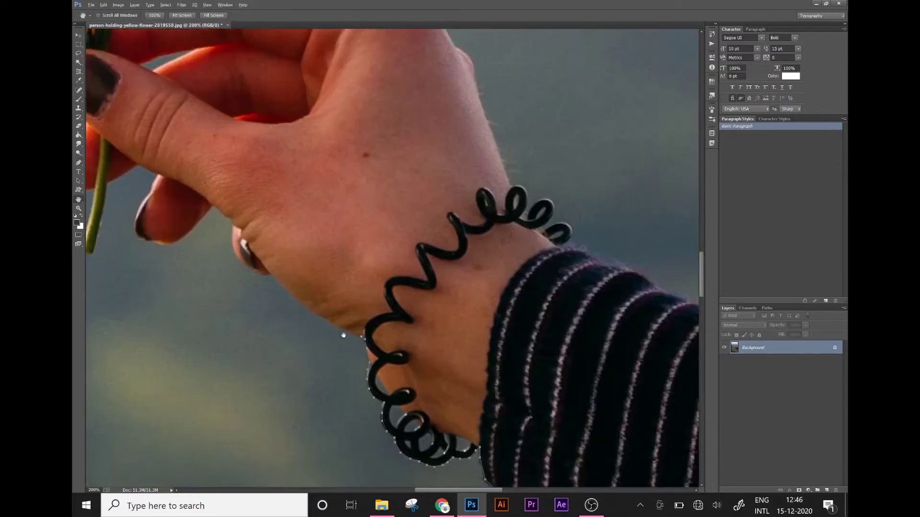
- Bring the hand into view and trace along its lower edge
left_click_drag(120, 120, 380, 374)
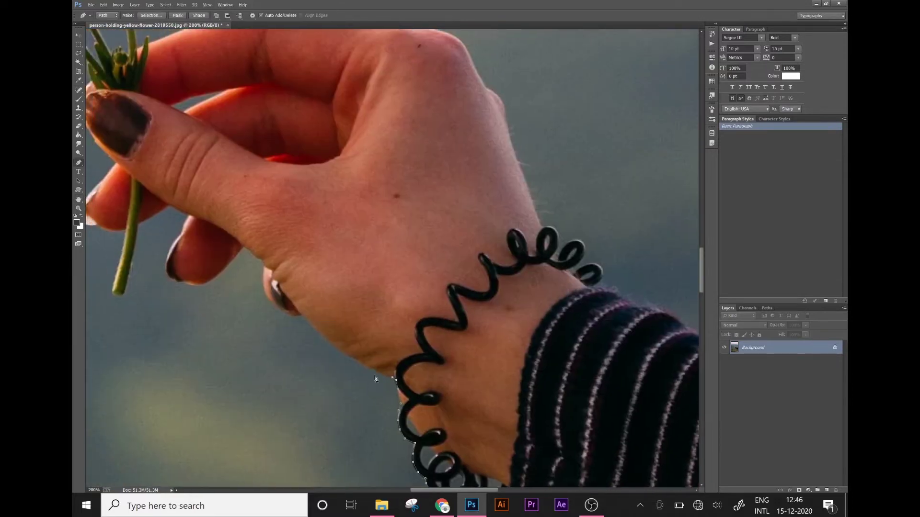
left_click(372, 370)
left_click(349, 358)
left_click(322, 338)
left_click(310, 323)
left_click(285, 313)
- Trace the finger's upper and lower edges and around the fingernail
left_click(264, 262)
left_click(254, 255)
left_click(226, 268)
left_click(207, 283)
left_click(176, 282)
left_click(172, 244)
- Trace the thumb's lower edge, then down and around the stem's tip
left_click(180, 212)
left_click(169, 206)
left_click(150, 219)
left_click(135, 252)
left_click(126, 288)
left_click(113, 290)
- Extend the path up the fingernail and finger edge to the thumbnail, then reveal the flower above
key("space")
left_click_drag(100, 225, 236, 296)
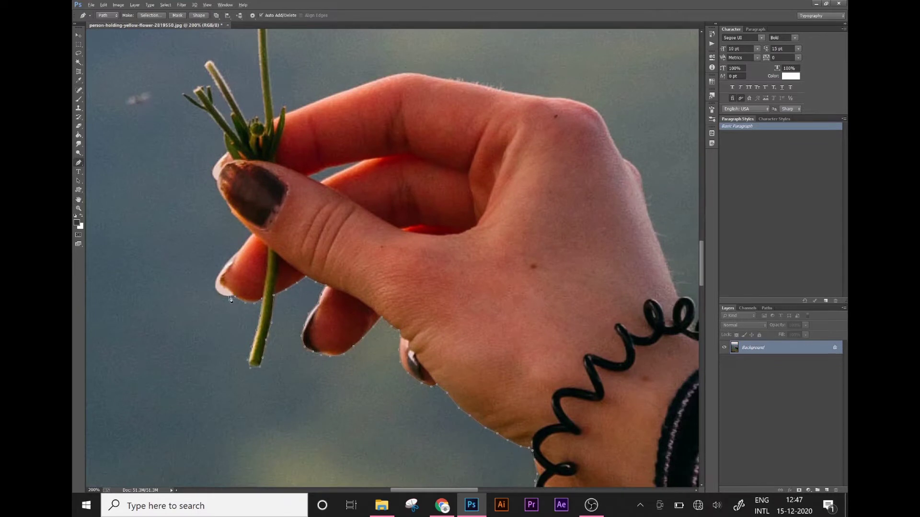
left_click(221, 277)
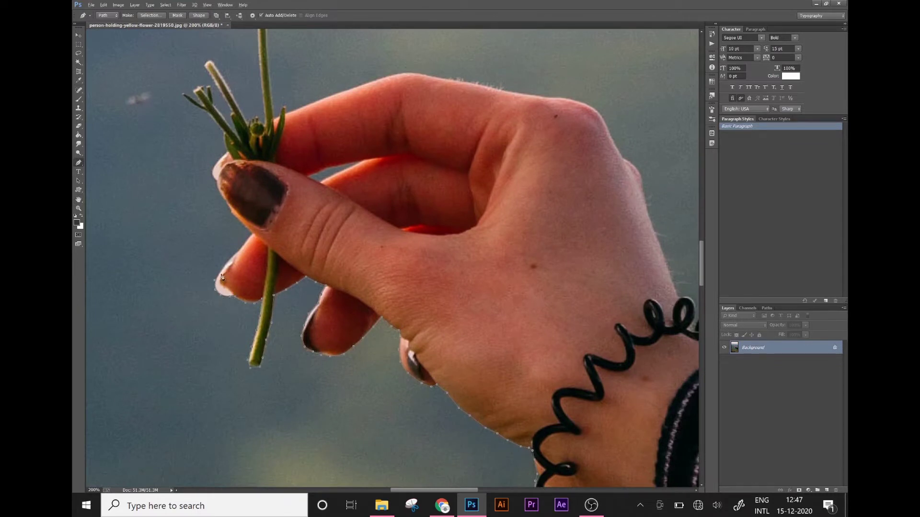
left_click(240, 248)
left_click(216, 164)
left_click_drag(704, 267, 700, 233)
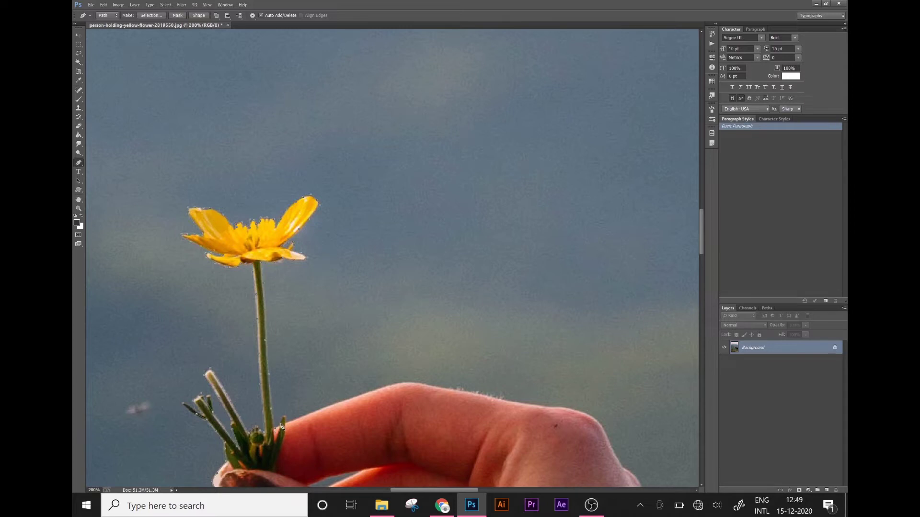
- Continue the path along the finger's upper edge and down the back of the hand
left_click(348, 400)
left_click(373, 391)
left_click(467, 393)
left_click(548, 408)
left_click_drag(603, 429, 320, 239)
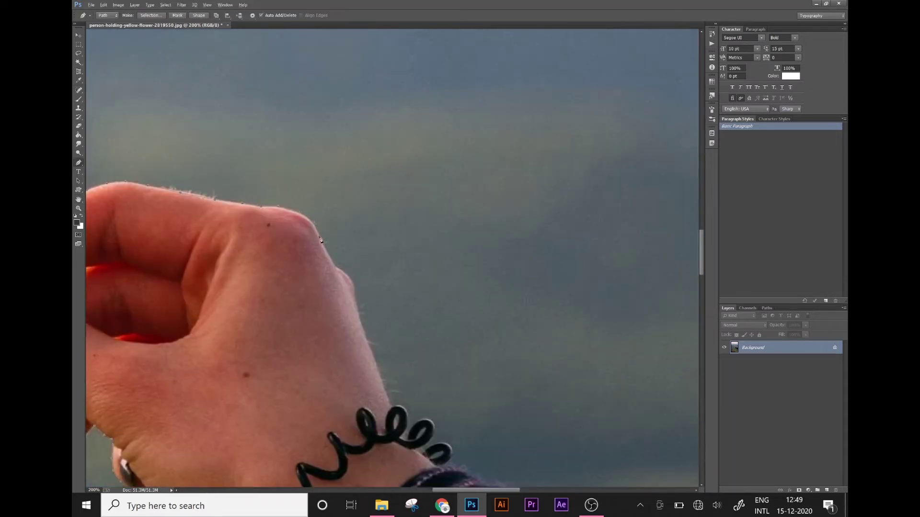
left_click(357, 302)
left_click(360, 317)
- Trace anchors along the coiled bracelet's upper edge
left_click(393, 406)
left_click(409, 419)
left_click(407, 435)
left_click(422, 421)
left_click(435, 437)
left_click(453, 453)
left_click(447, 465)
- Pan to the striped sleeve and trace its upper edge toward the right
key("space")
mouse_move(470, 477)
left_mouse_down()
mouse_move(345, 180)
mouse_move(258, 143)
left_mouse_up()
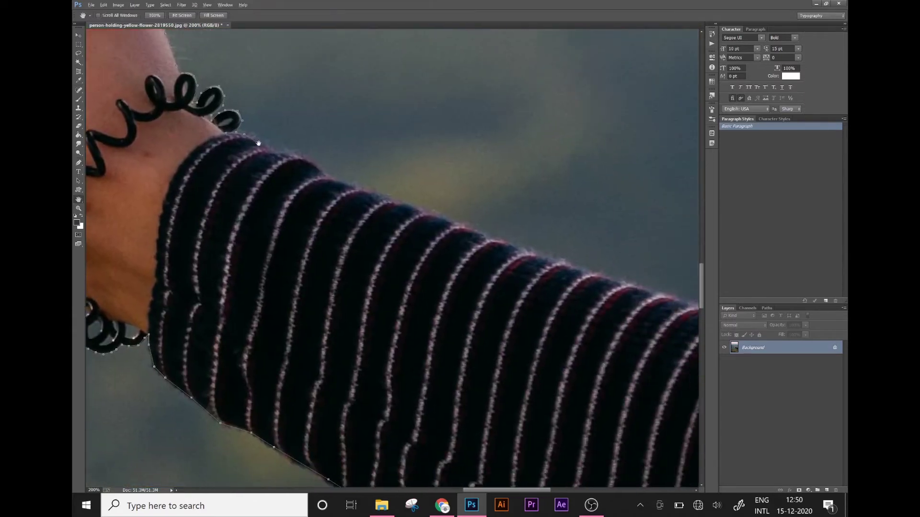
left_click(259, 143)
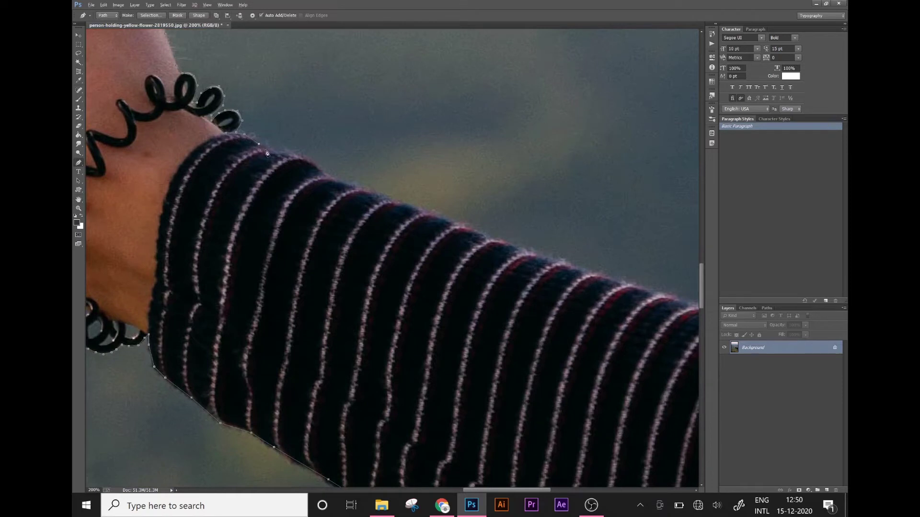
left_click(268, 149)
left_click(288, 155)
left_click(331, 178)
left_click(395, 200)
left_click(428, 213)
left_click(490, 238)
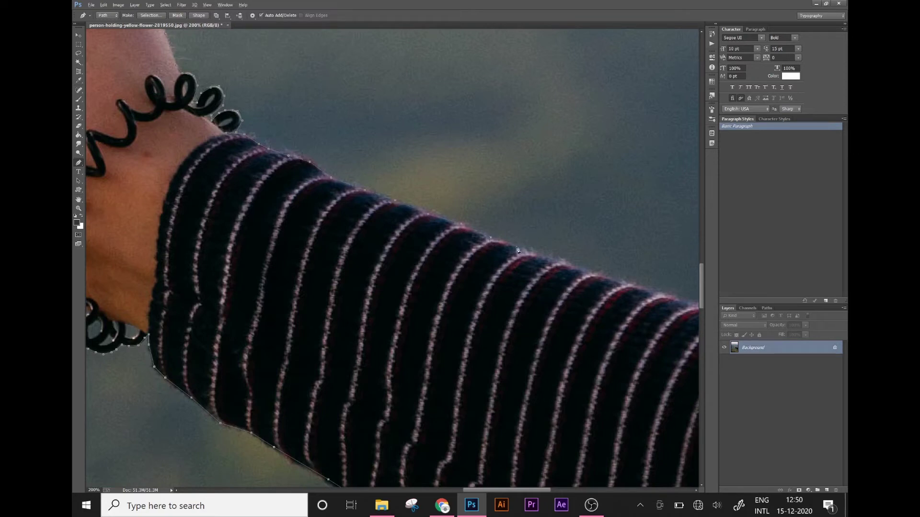
left_click(577, 269)
left_click(632, 281)
- Extend the path along the sleeve to the photo's right border, then zoom out to 100%
key("space")
left_click_drag(676, 301, 242, 163)
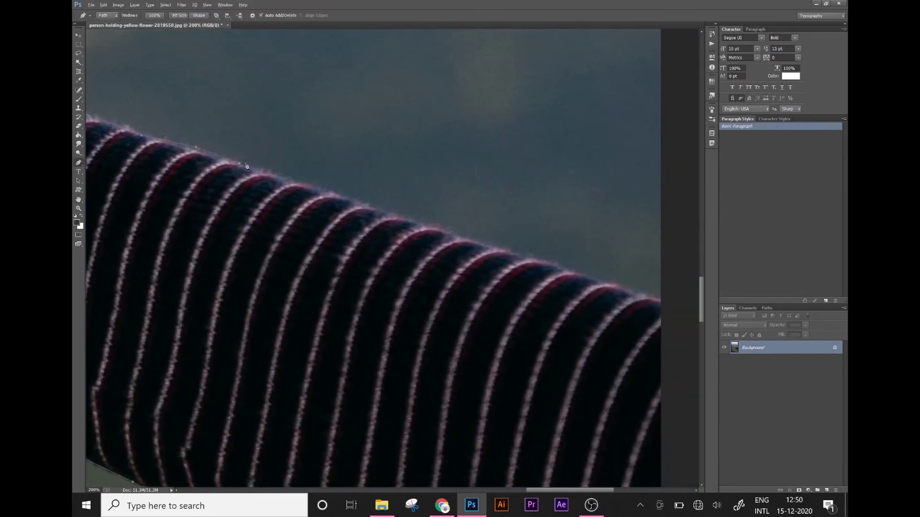
left_click(280, 177)
left_click(333, 192)
left_click(436, 226)
left_click(485, 247)
left_click(544, 260)
left_click(624, 289)
key("ctrl+minus")
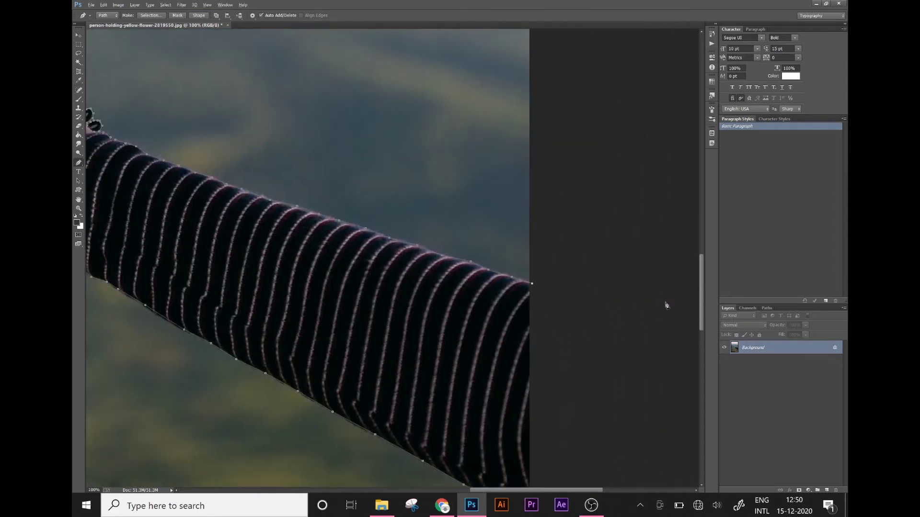
- Close the path past the sleeve's right end and copy the cut-out onto a new Layer 1
left_click(564, 363)
scroll(703, 310, "down", 5)
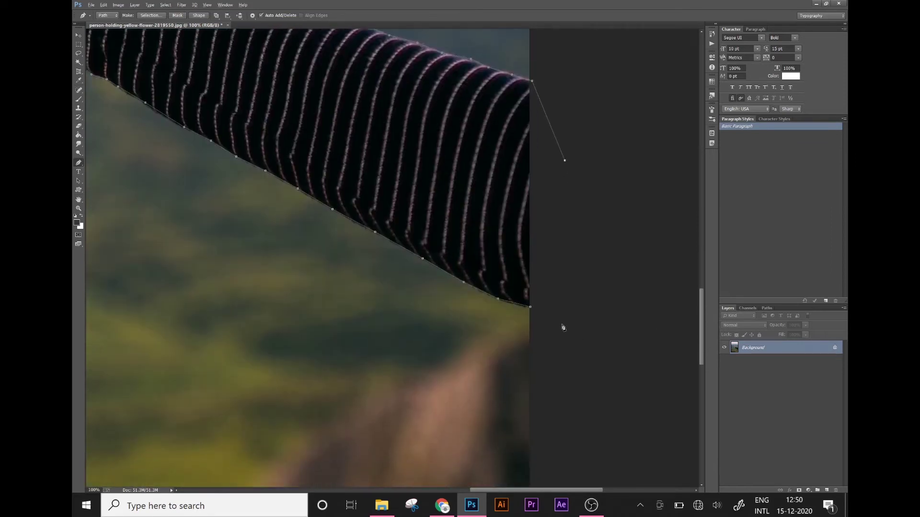
left_click(562, 324)
key("ctrl+shift+alt+n")
key("ctrl+minus")
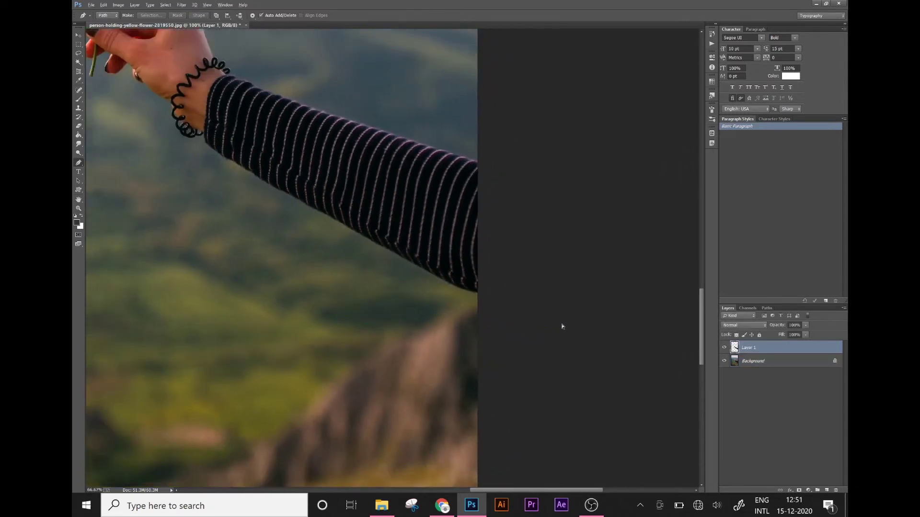
key("ctrl+minus")
key("ctrl+minus")
key("ctrl+minus")
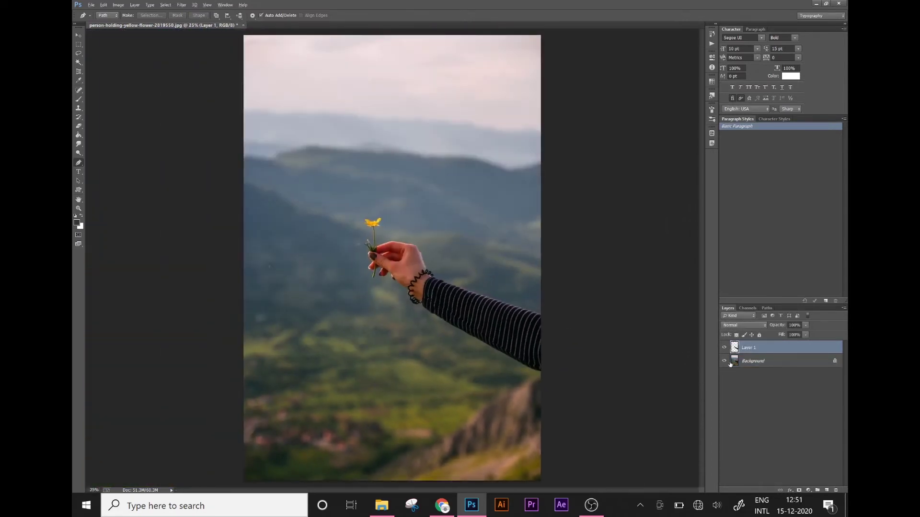
- Hide the Background and add a new empty Layer 2 beneath the cut-out
left_click(725, 361)
left_click(765, 365)
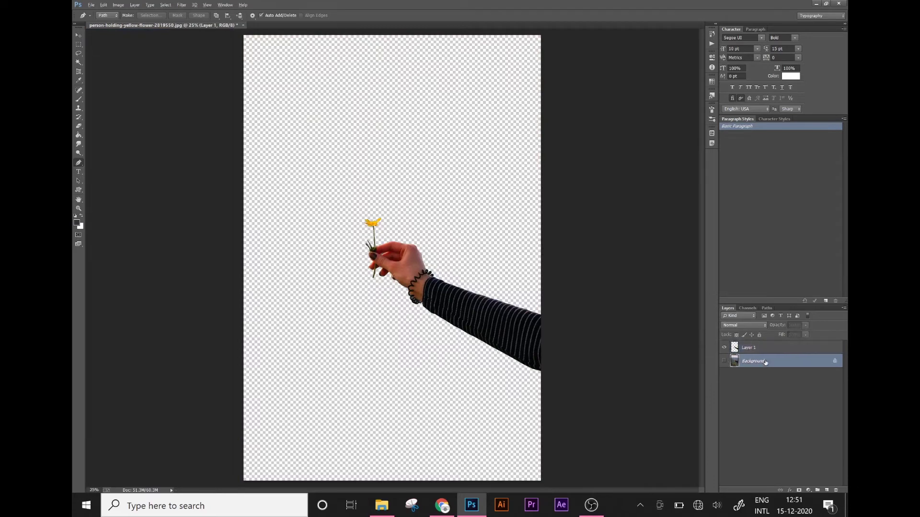
left_click(827, 489)
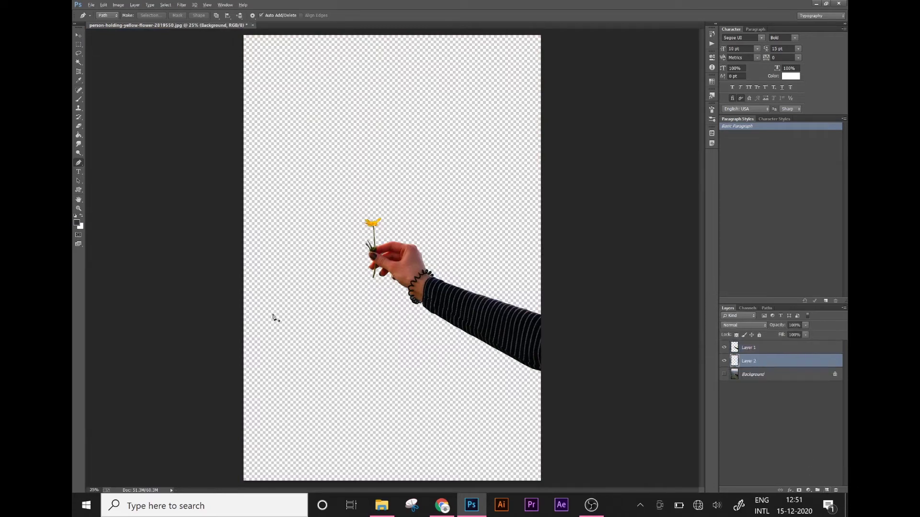
left_click(79, 136)
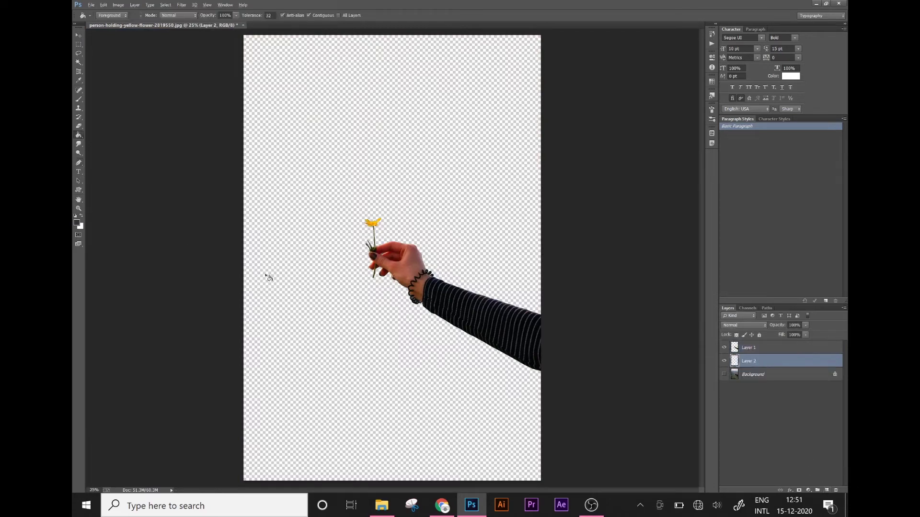
left_click(266, 275)
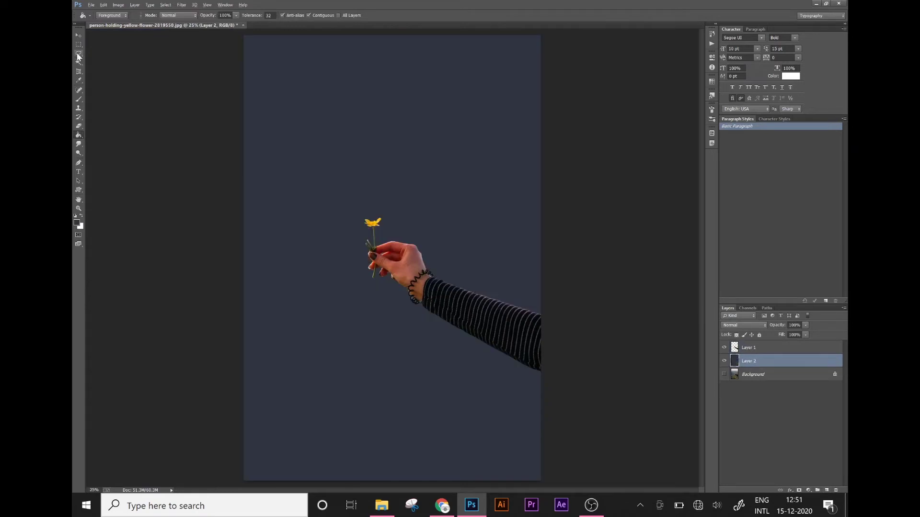
left_click(78, 38)
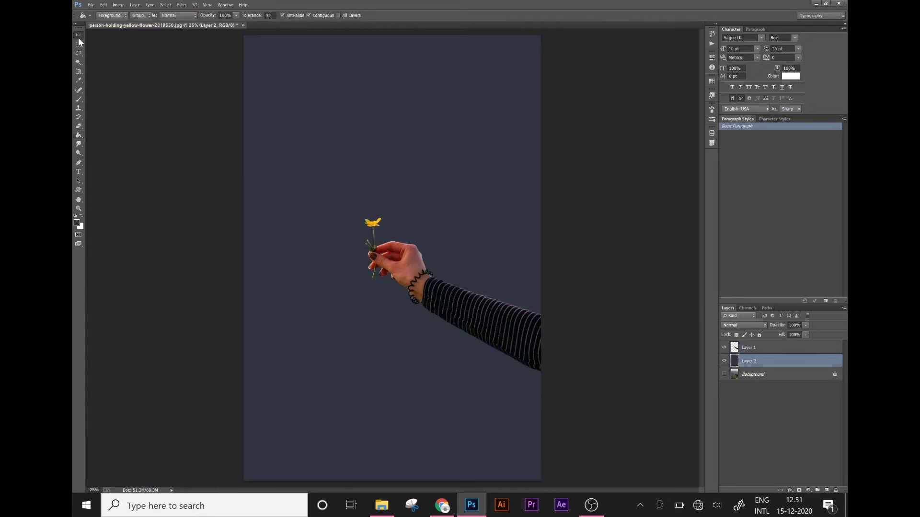
- Set the foreground colour to black 000000 and paint-bucket fill Layer 2
left_click(78, 223)
left_click_drag(626, 286, 608, 304)
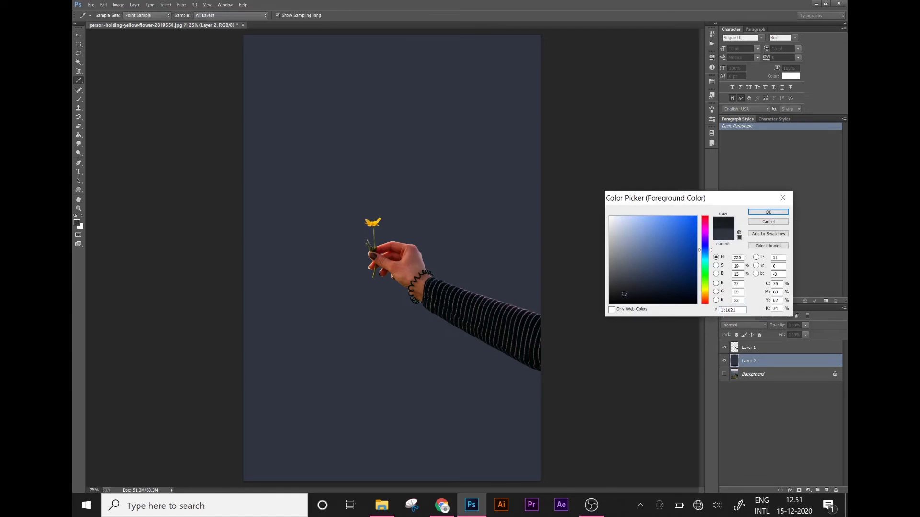
left_click(767, 213)
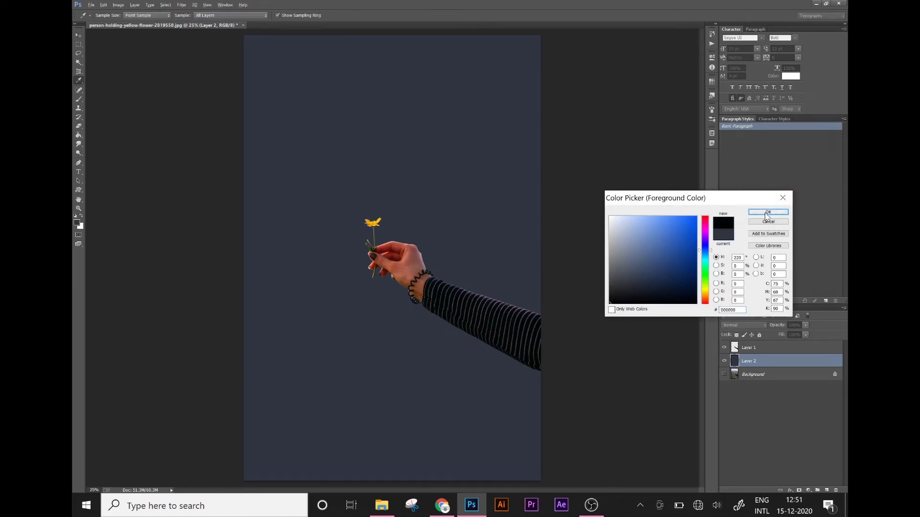
left_click(79, 135)
left_click(286, 217)
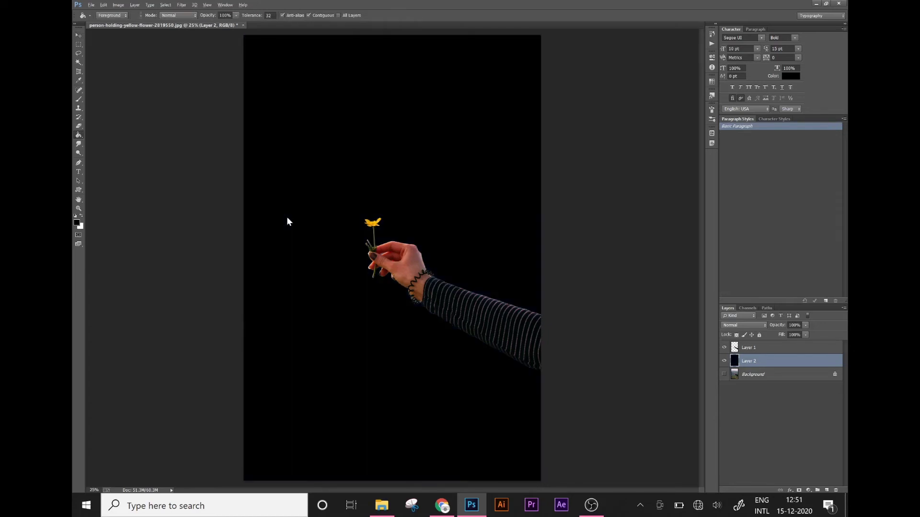
key("ctrl+plus")
key("ctrl+plus")
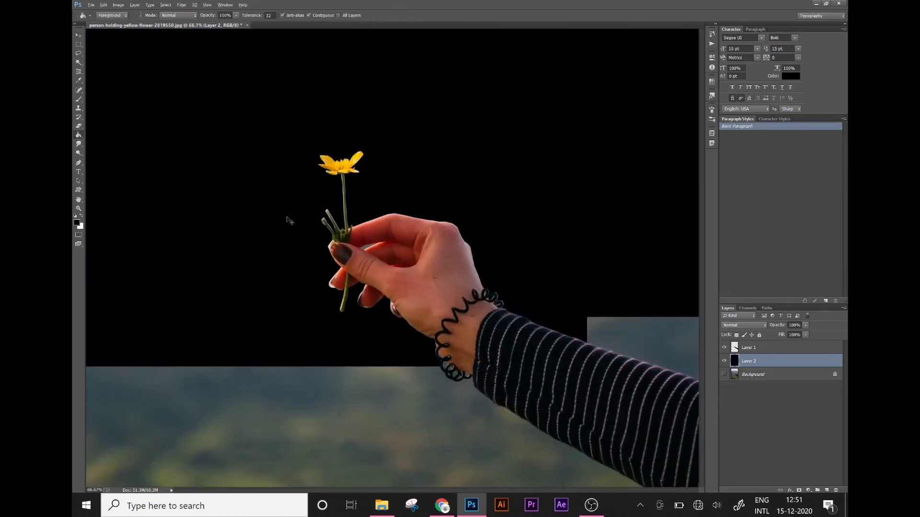
key("ctrl+plus")
key("ctrl+plus")
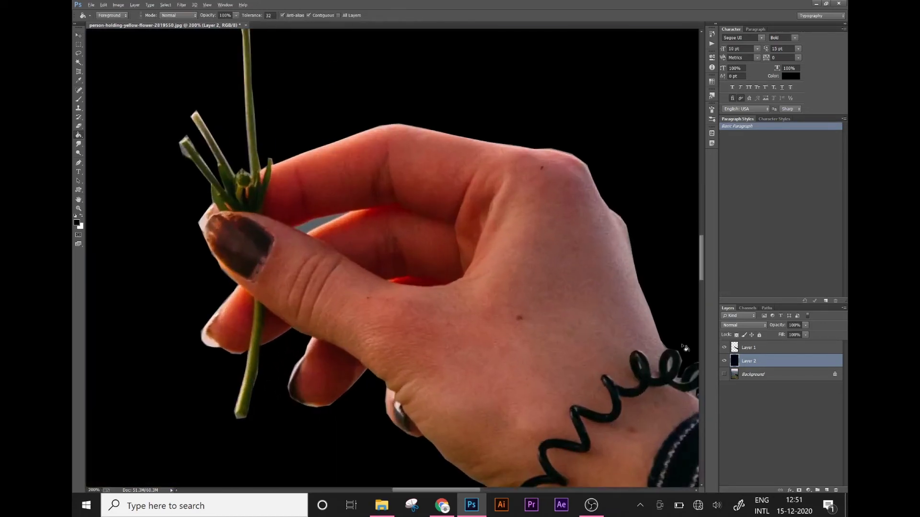
- On Layer 1, delete the leftover grey patch at the thumb using a Pen-tool selection
left_click(756, 350)
key("p")
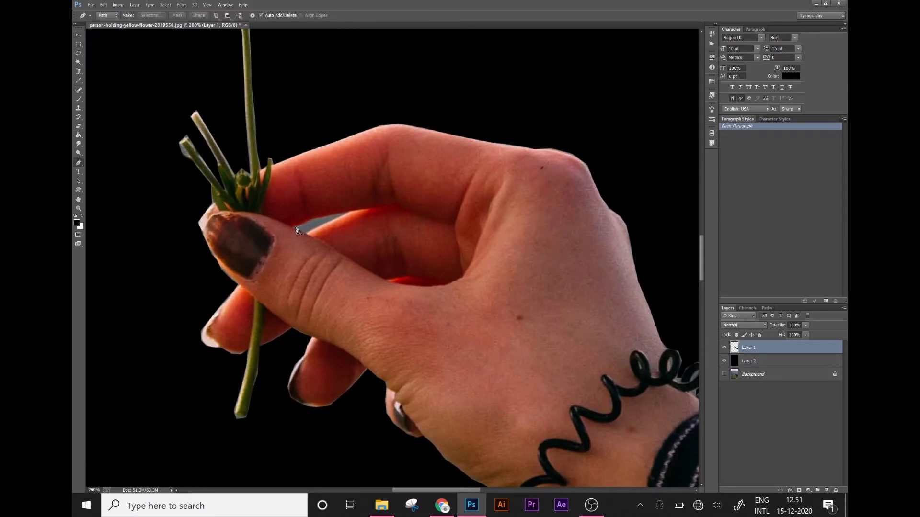
left_click(296, 230)
left_click(310, 221)
left_click(326, 219)
left_click(306, 234)
key("ctrl+Return")
key("Delete")
- Trace Pen paths around the grey gap at the bracelet's edge, discarding stray attempts
left_click_drag(701, 262, 700, 292)
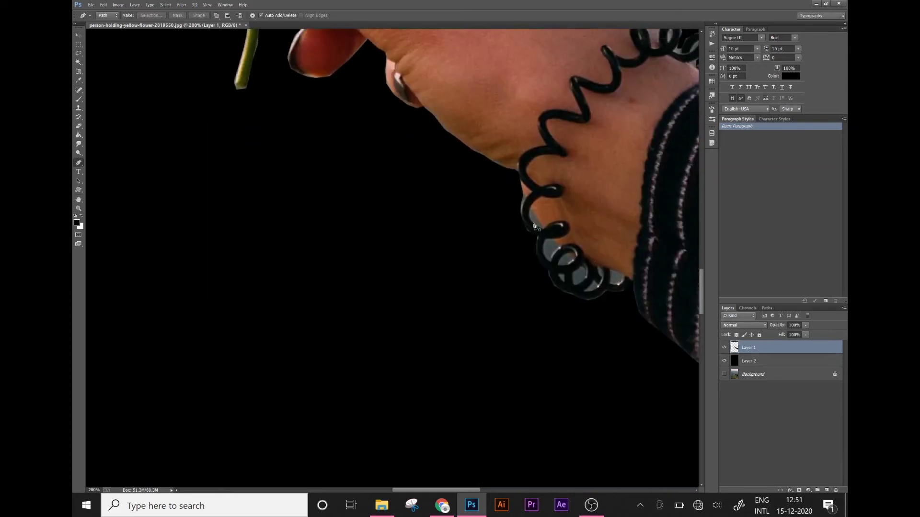
left_click(531, 212)
left_click(531, 223)
key("Escape")
left_click(539, 222)
left_click(531, 213)
left_click(543, 232)
left_click(552, 238)
key("ctrl+z")
- Outline further grey gaps along the bracelet coil, turning one path into a selection
left_click(570, 259)
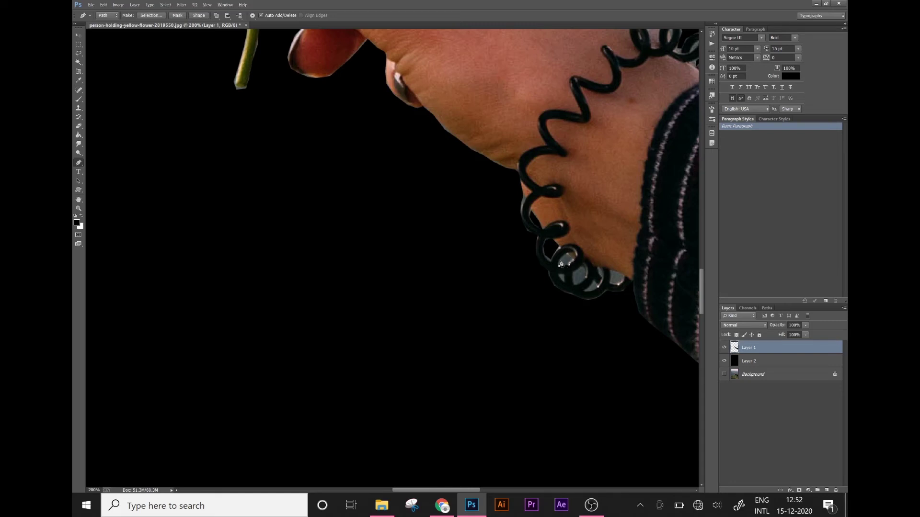
key("ctrl+z")
left_click(574, 276)
left_click(574, 286)
key("ctrl+Return")
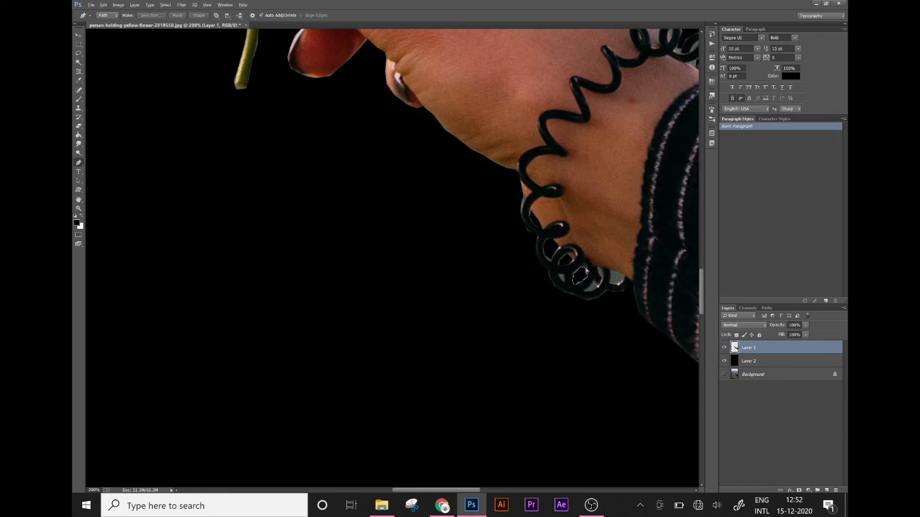
left_click(594, 285)
left_click(588, 291)
left_click(591, 288)
- Delete the grey pixels inside a traced coil gap, then deselect
left_click(611, 271)
left_click(623, 274)
left_click(625, 277)
left_click(622, 285)
left_click(614, 287)
left_click(612, 277)
key("ctrl+Return")
key("Delete")
key("ctrl+d")
- Zoom in on the coil and start a path along its edge, then discard it
key("ctrl+plus")
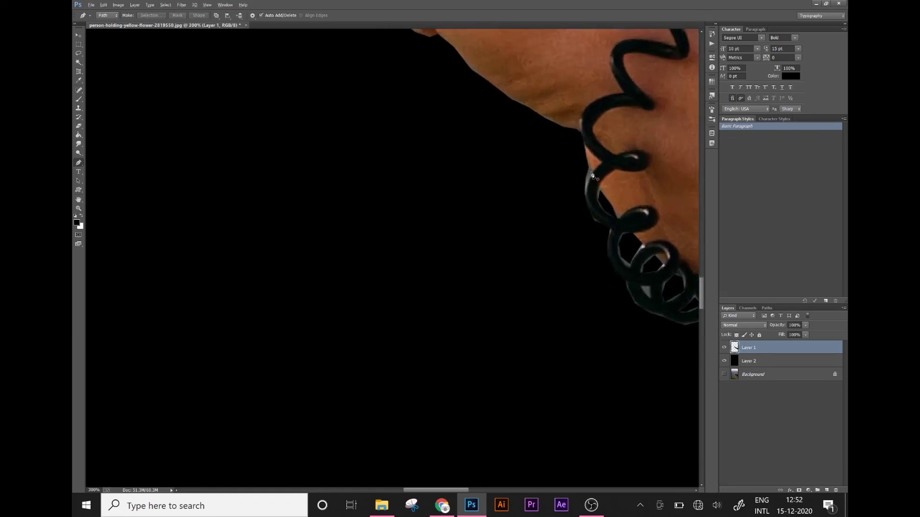
left_click(589, 166)
left_click(595, 172)
left_click_drag(587, 197, 573, 197)
key("ctrl+alt+z")
key("ctrl+alt+z")
key("ctrl+0")
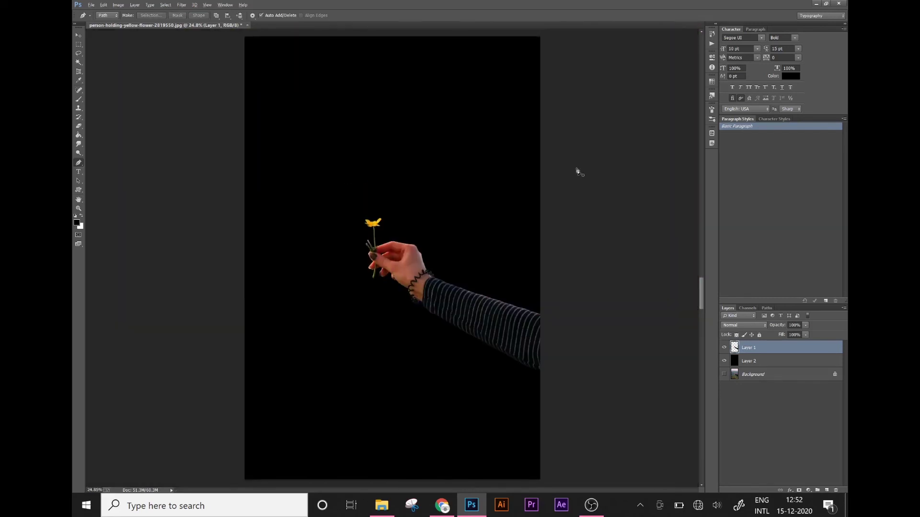
left_click(79, 36)
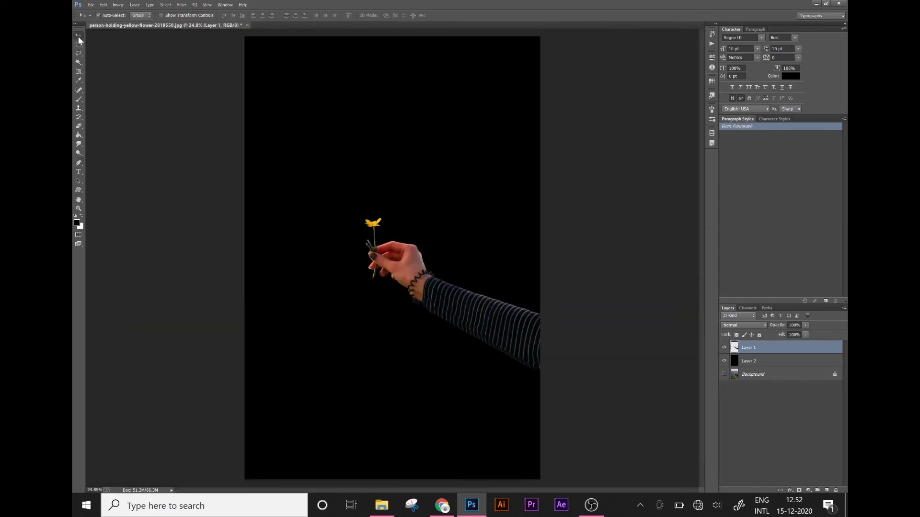